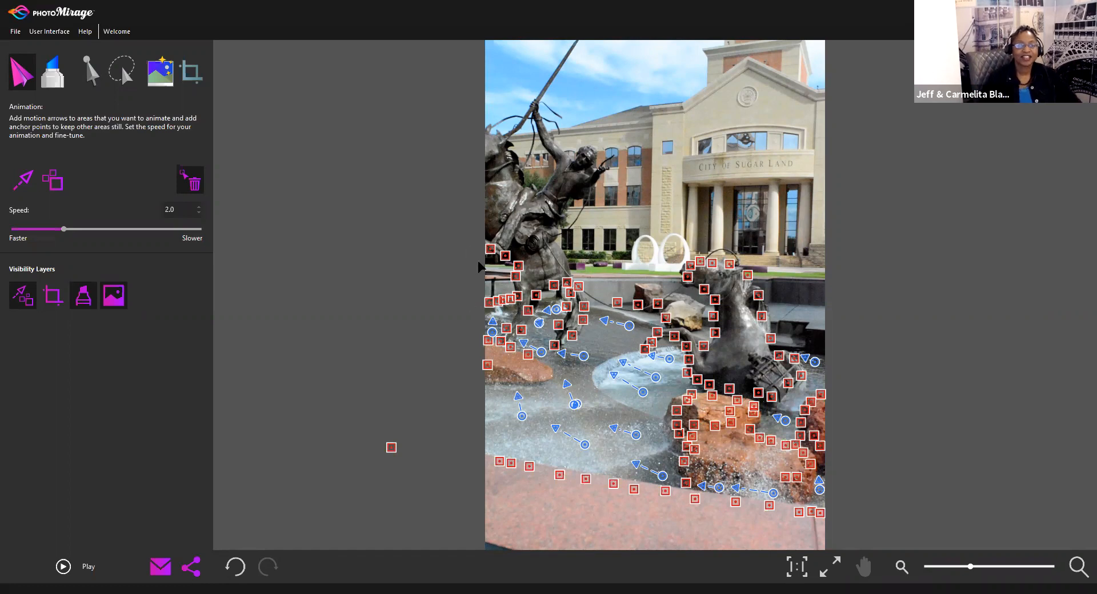
Add two short motion arrows pointing up and to the left in the fountain water near the photo's lower-left edge.
left_click(13, 179)
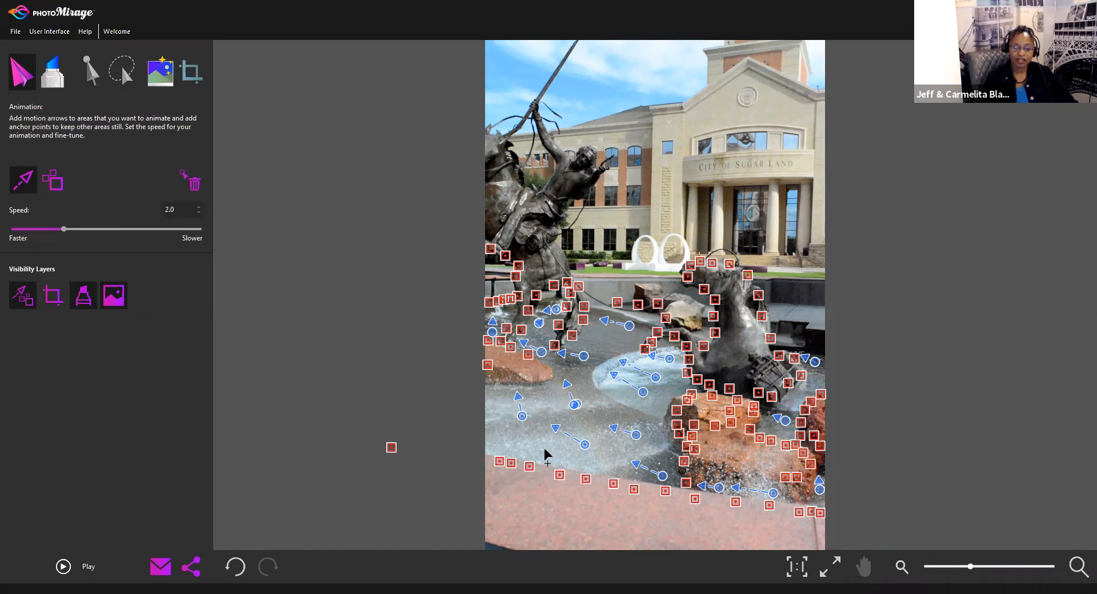
left_click(506, 419)
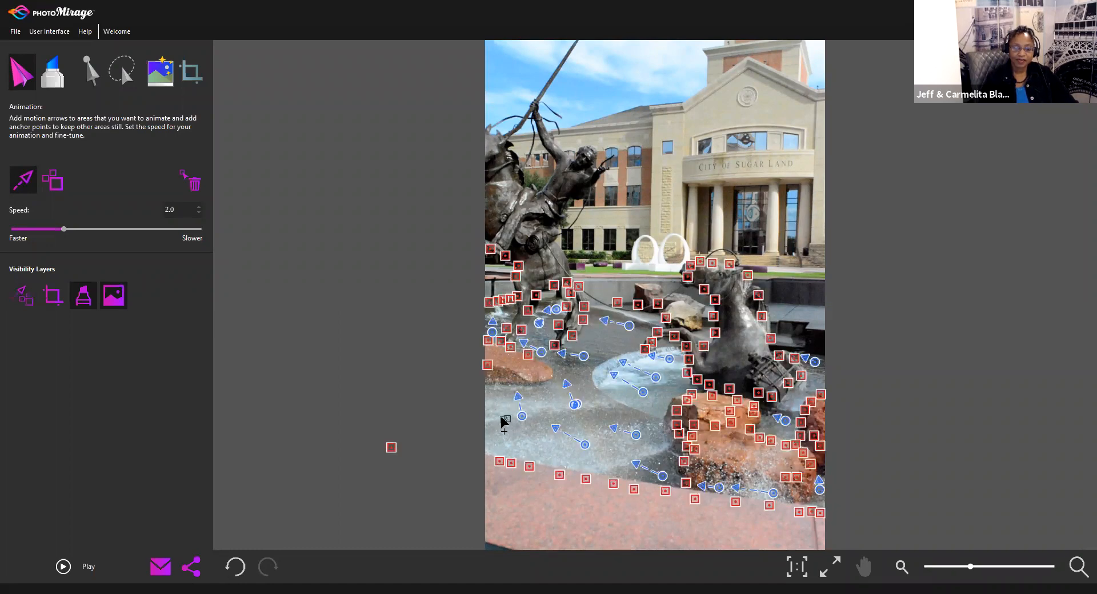
left_click_drag(498, 407, 508, 418)
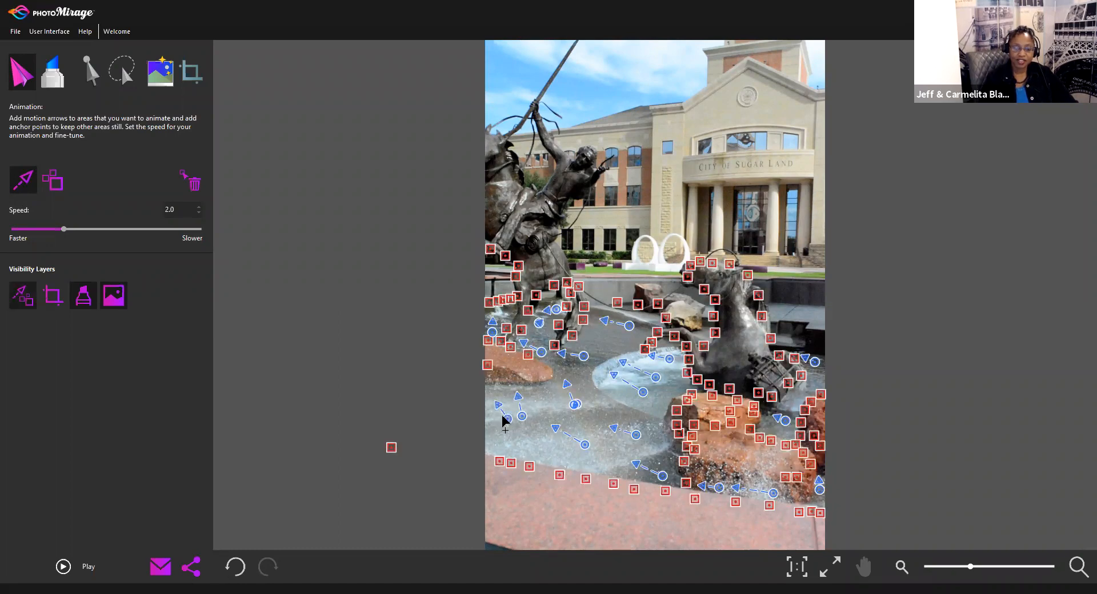
left_click_drag(540, 450, 531, 438)
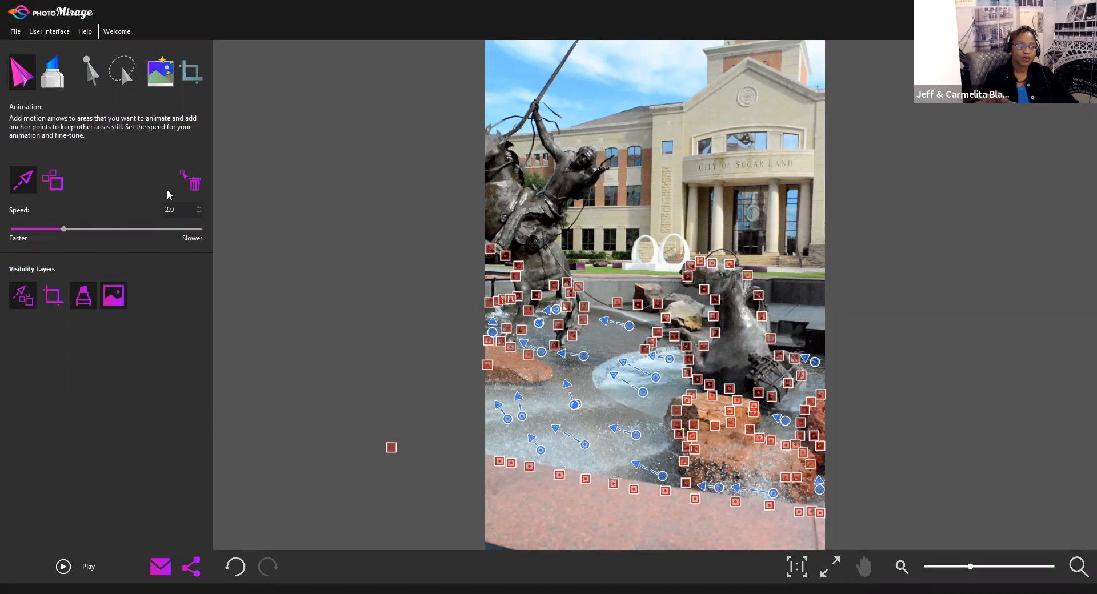
Hide the motion arrows and anchor points, and brush a mask over the pink granite ledge in the foreground.
left_click(59, 182)
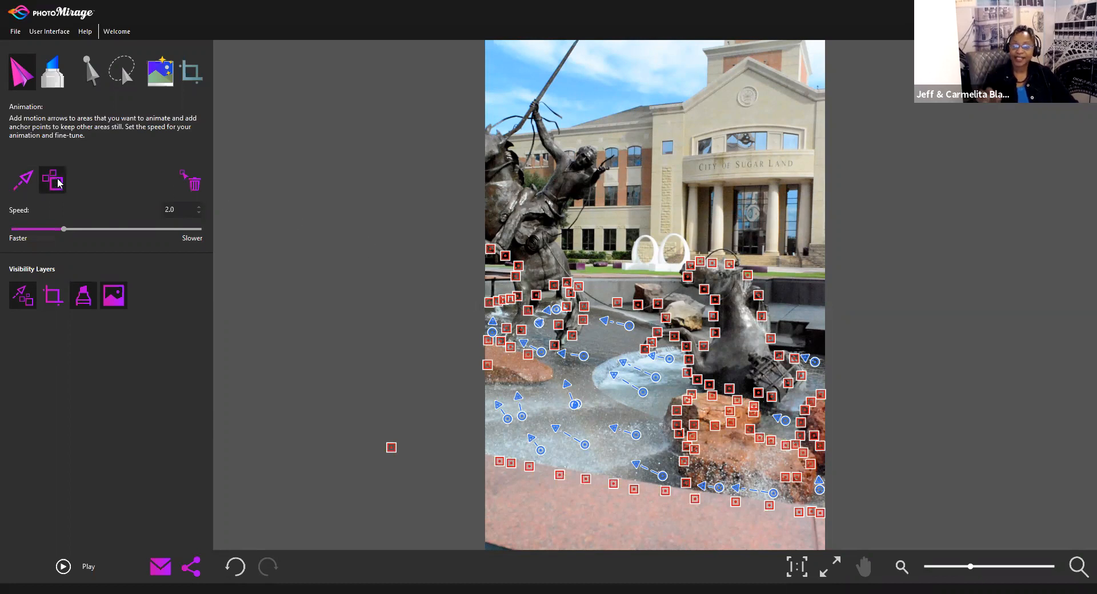
left_click(52, 81)
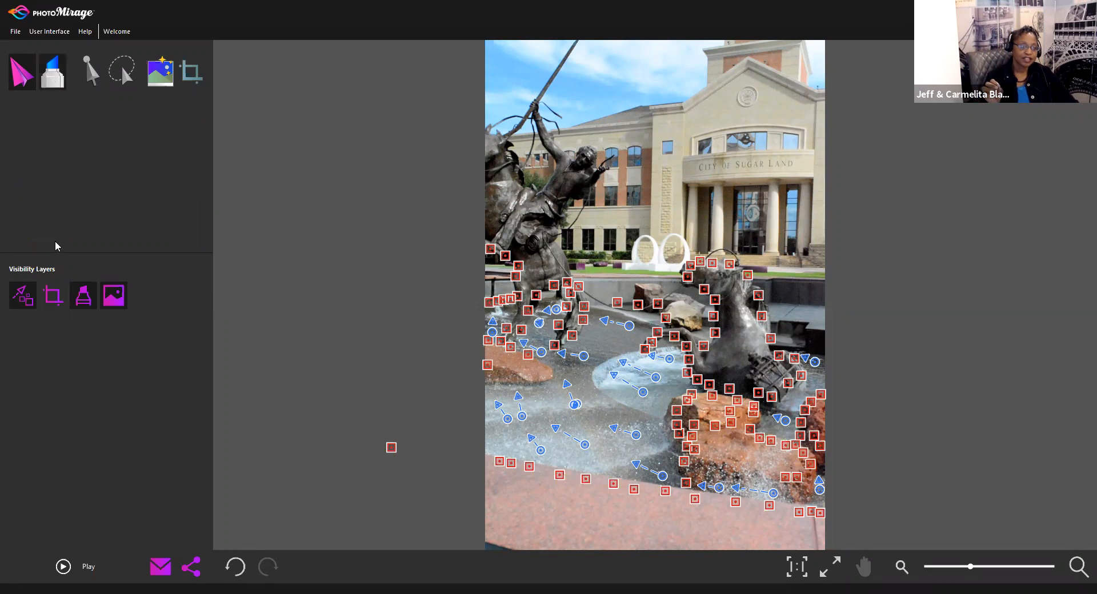
left_click(22, 295)
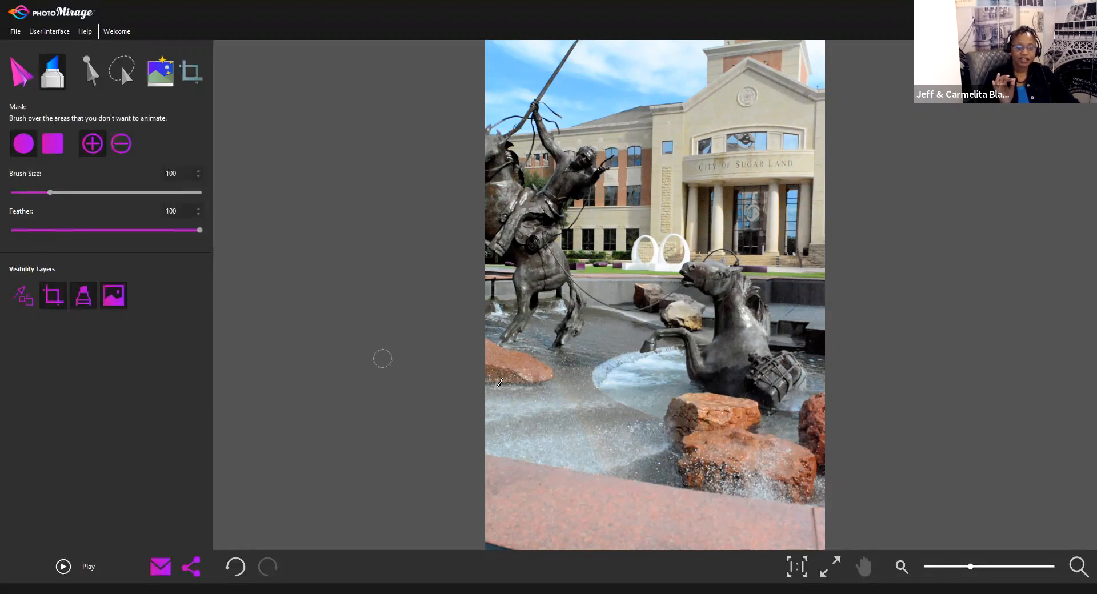
mouse_move(495, 475)
left_mouse_down()
mouse_move(655, 520)
mouse_move(744, 516)
mouse_move(662, 530)
mouse_move(522, 497)
mouse_move(494, 475)
mouse_move(608, 516)
mouse_move(563, 486)
mouse_move(520, 483)
mouse_move(626, 512)
mouse_move(787, 524)
mouse_move(714, 529)
mouse_move(705, 509)
mouse_move(501, 480)
left_mouse_up()
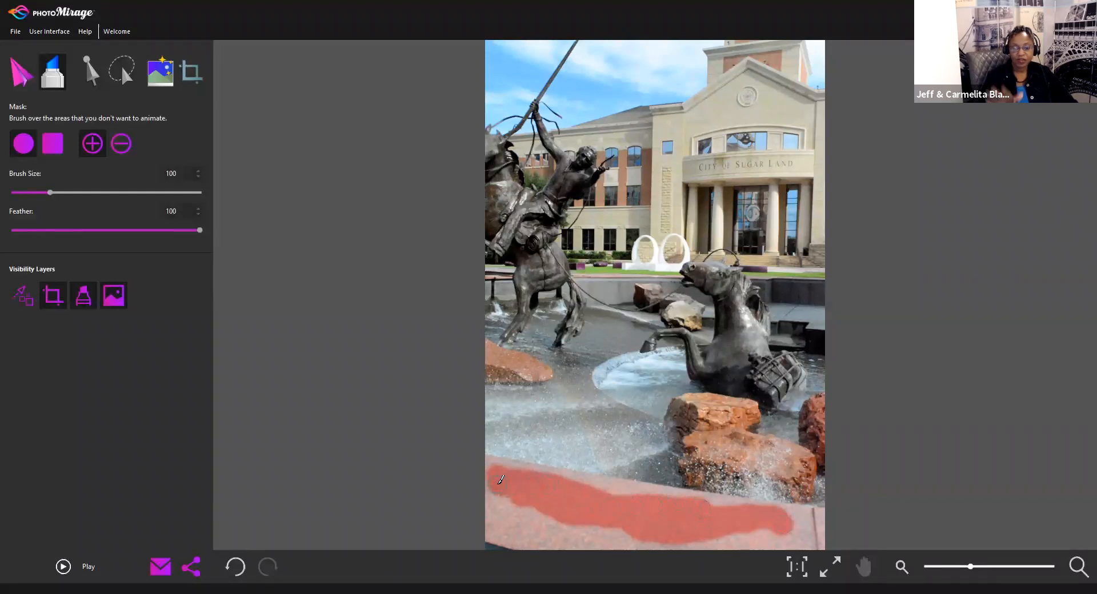
Show the arrows and anchors again, add anchor points along the ledge's water edge, and delete the stray one overlapping a motion arrow.
left_click(17, 83)
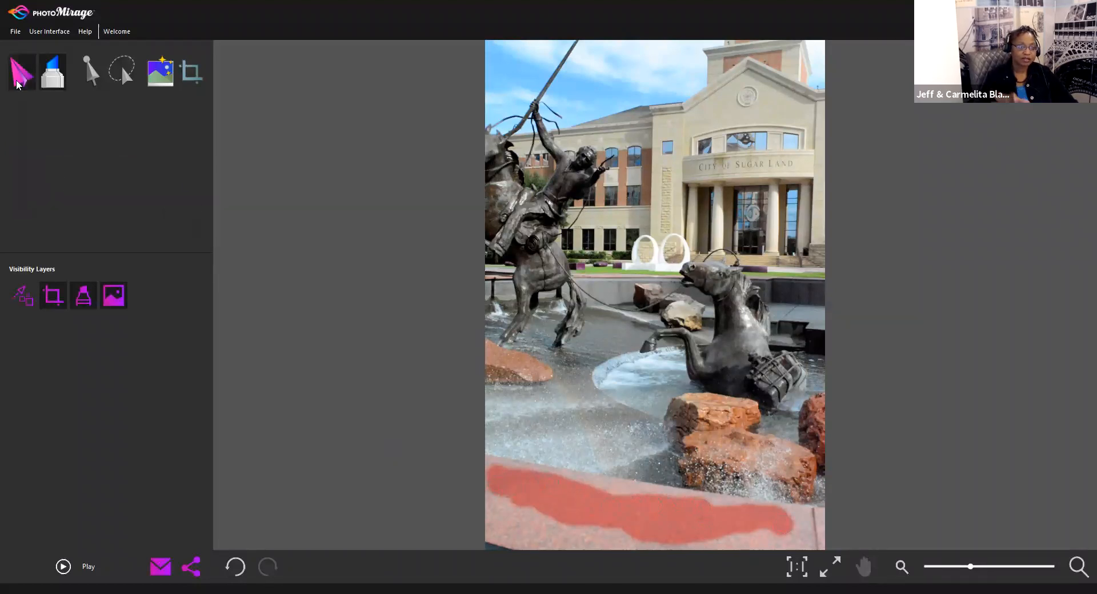
left_click(23, 302)
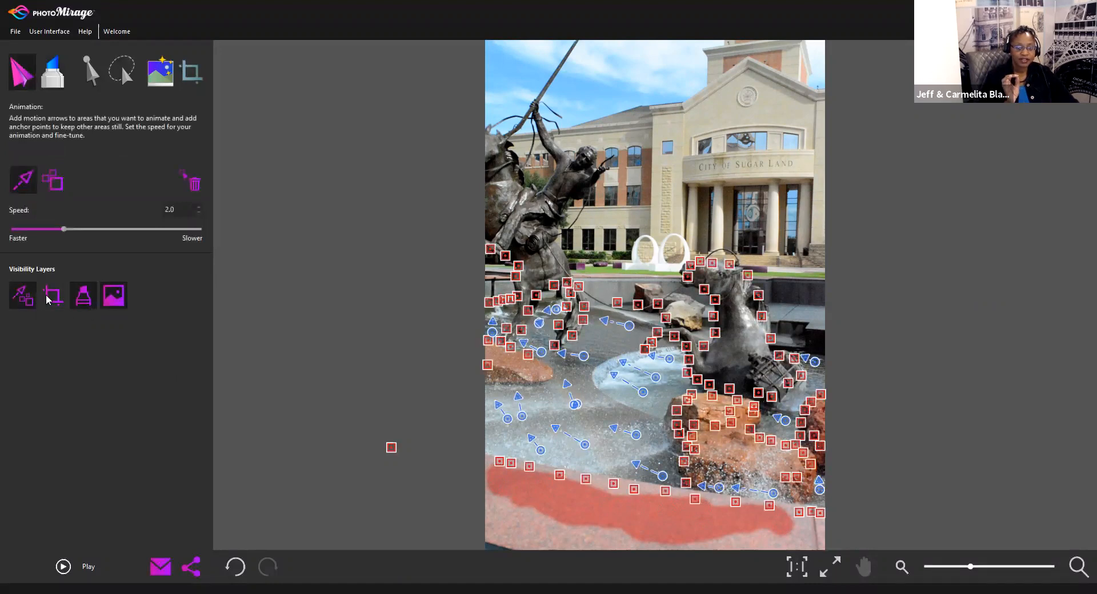
left_click(50, 181)
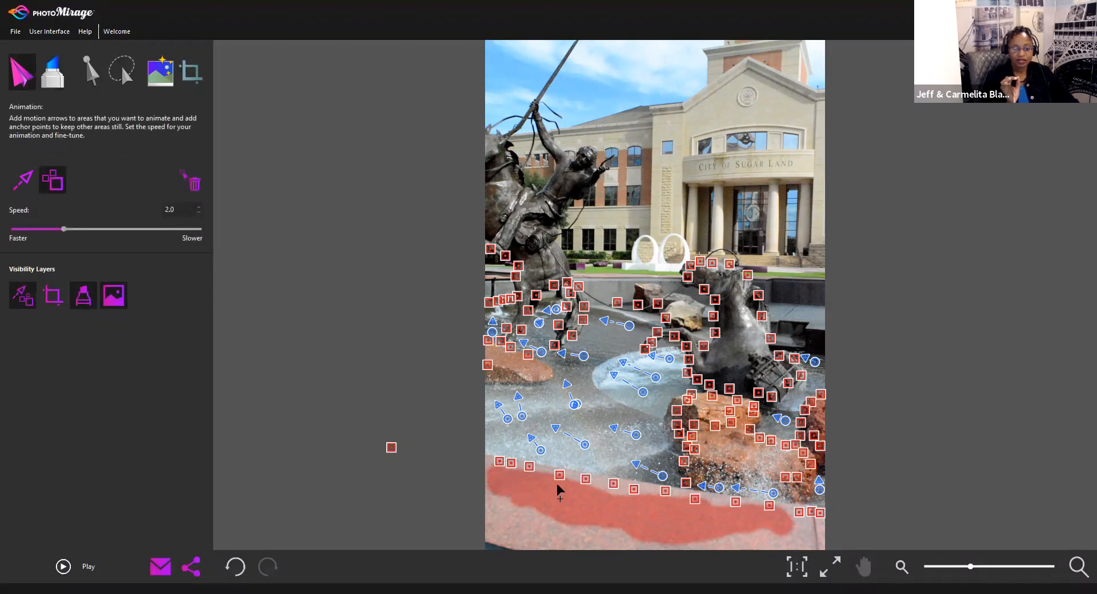
left_click(490, 449)
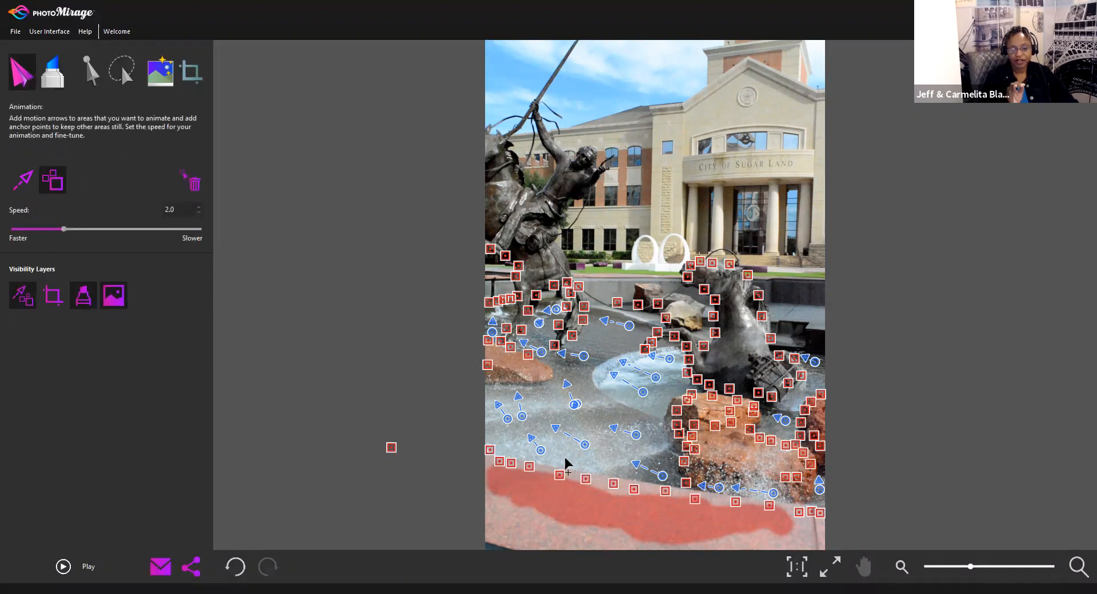
left_click(573, 472)
left_click(597, 477)
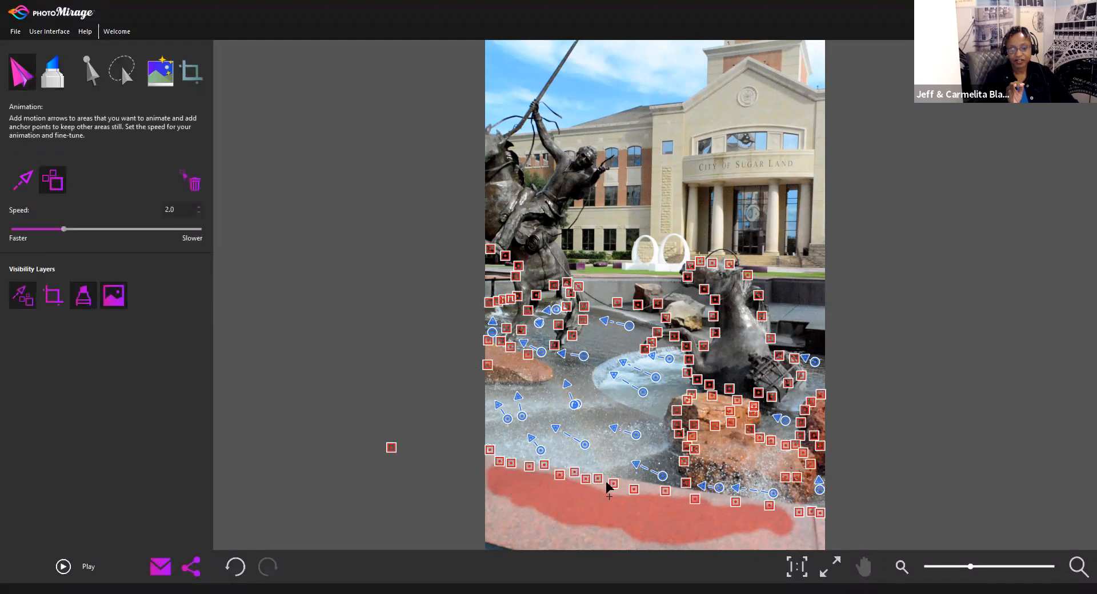
left_click(642, 487)
left_click(655, 487)
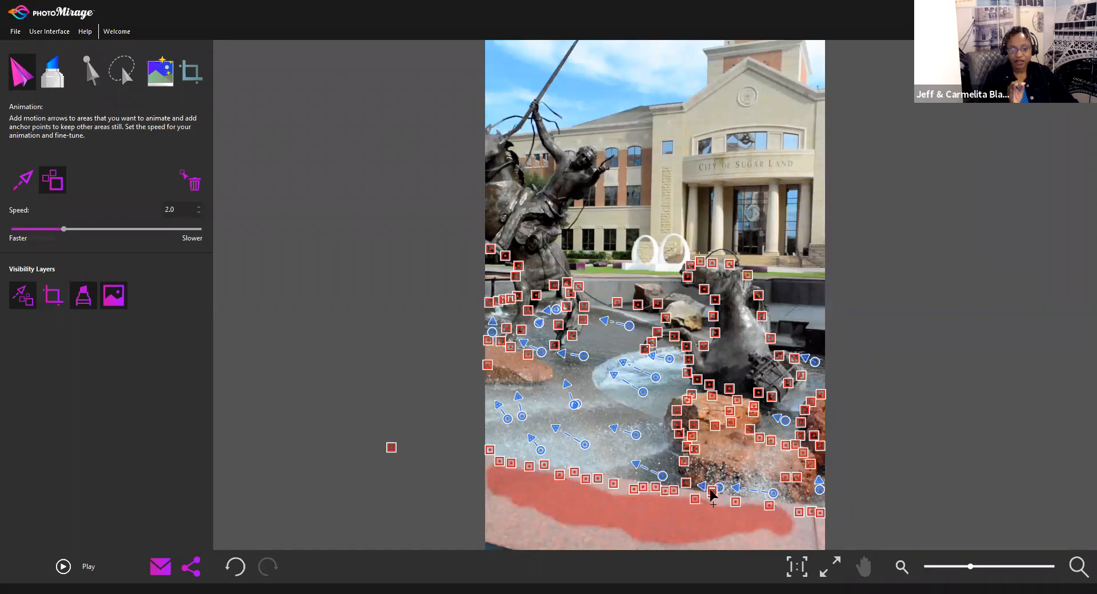
left_click(194, 183)
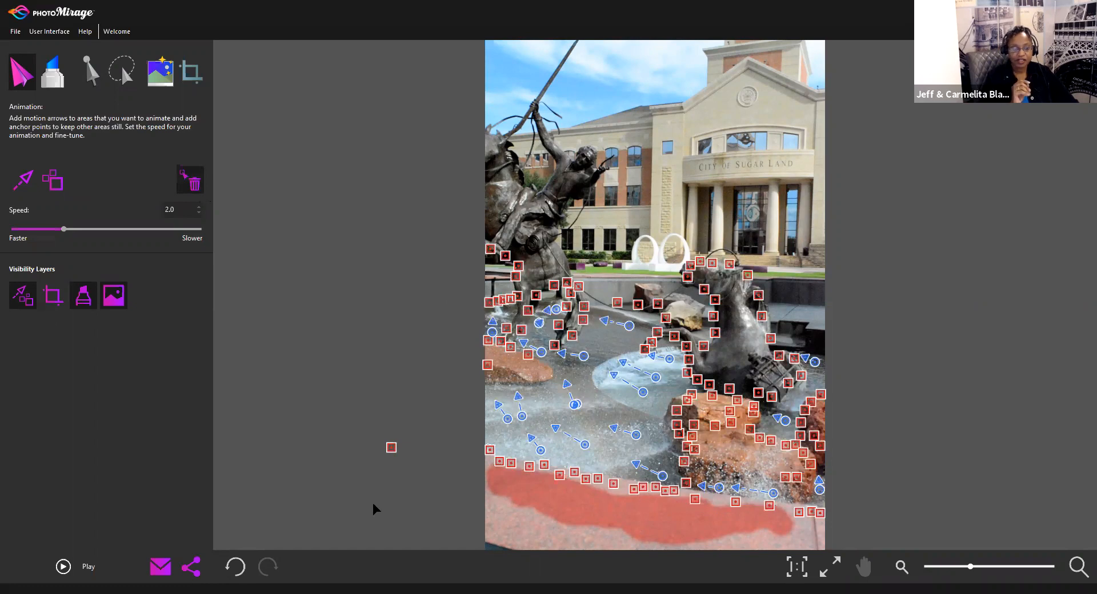
Try an animation speed of 0.5 and preview the moving water.
left_click(80, 229)
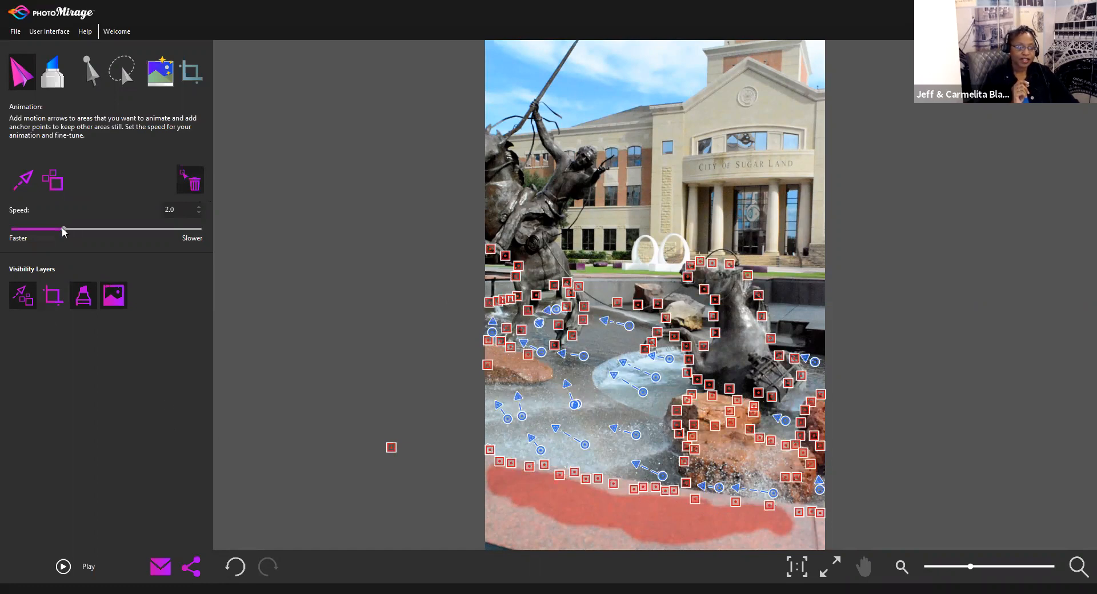
left_click_drag(121, 230, 52, 229)
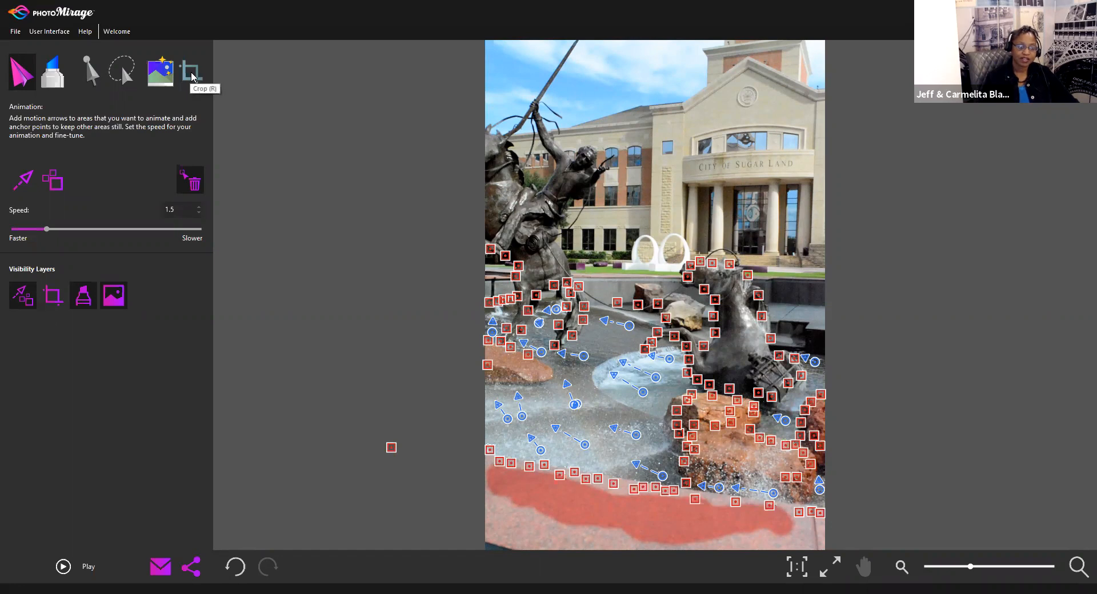
left_click_drag(47, 231, 24, 228)
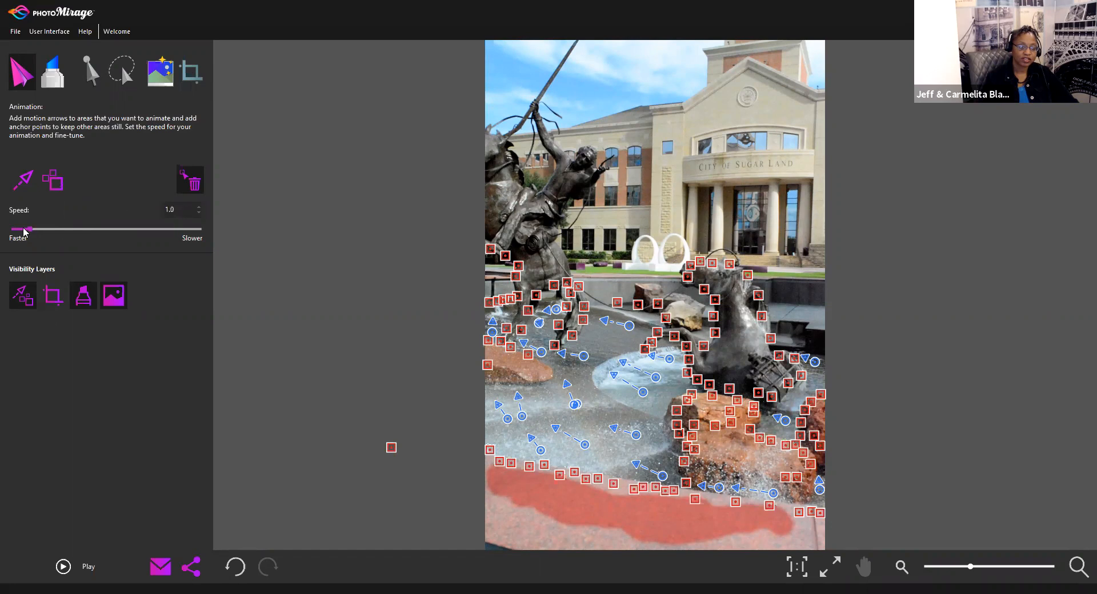
left_click_drag(30, 230, 17, 232)
left_click(62, 566)
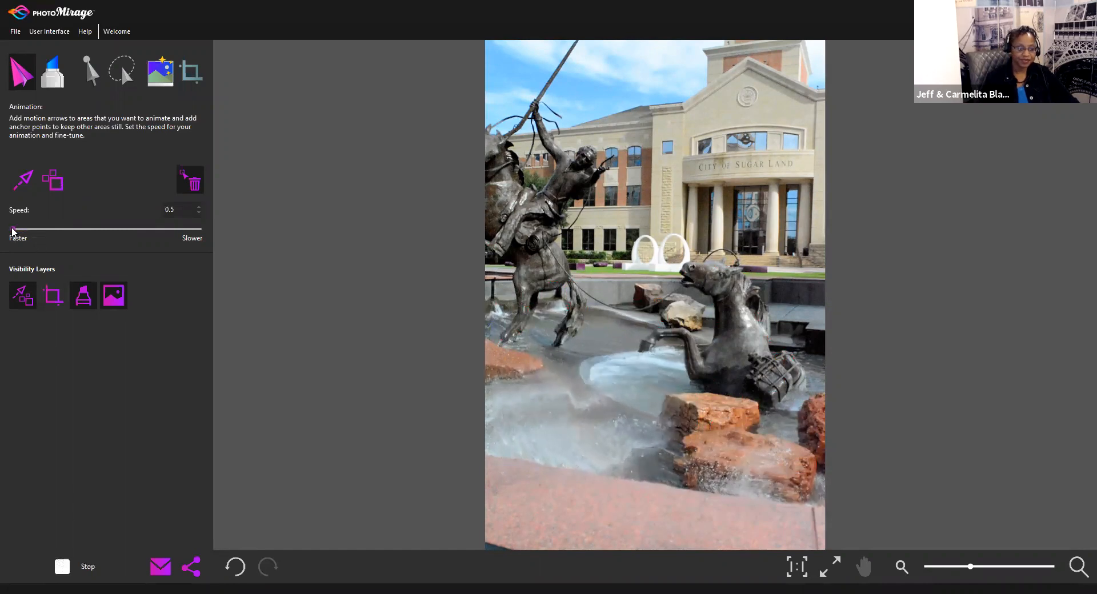
Stop the preview, try a slower animation speed of 5.0, and play the animation.
left_click(42, 229)
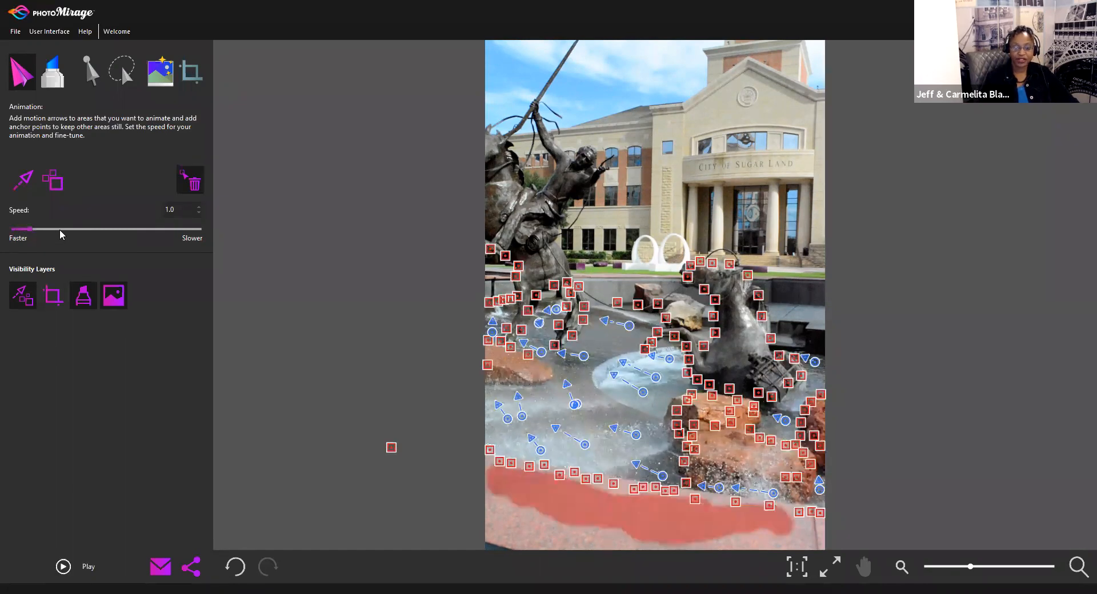
left_click_drag(31, 229, 166, 229)
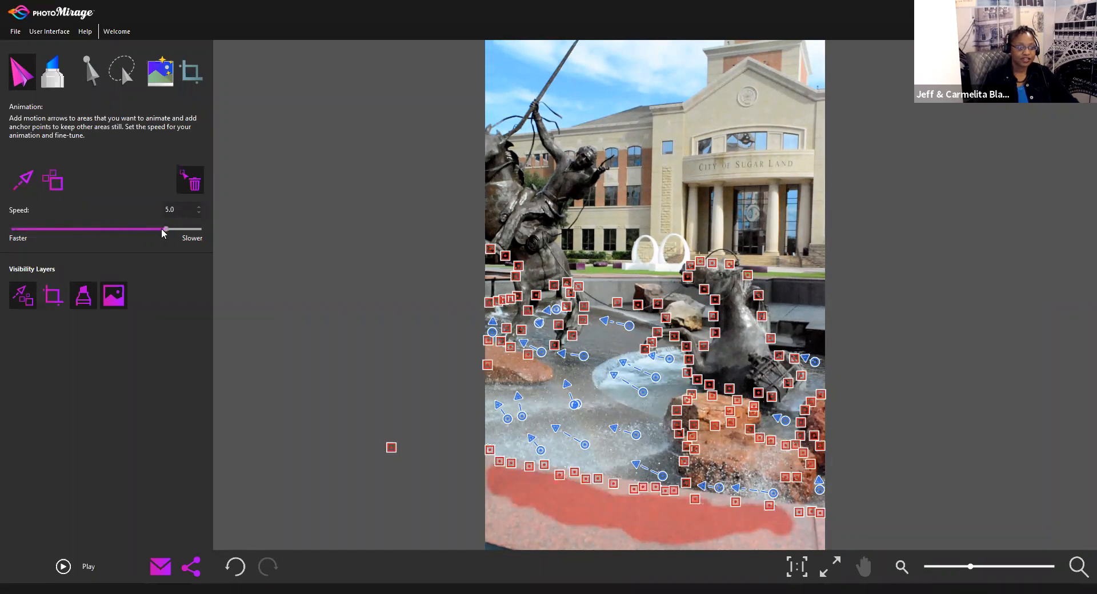
left_click(63, 566)
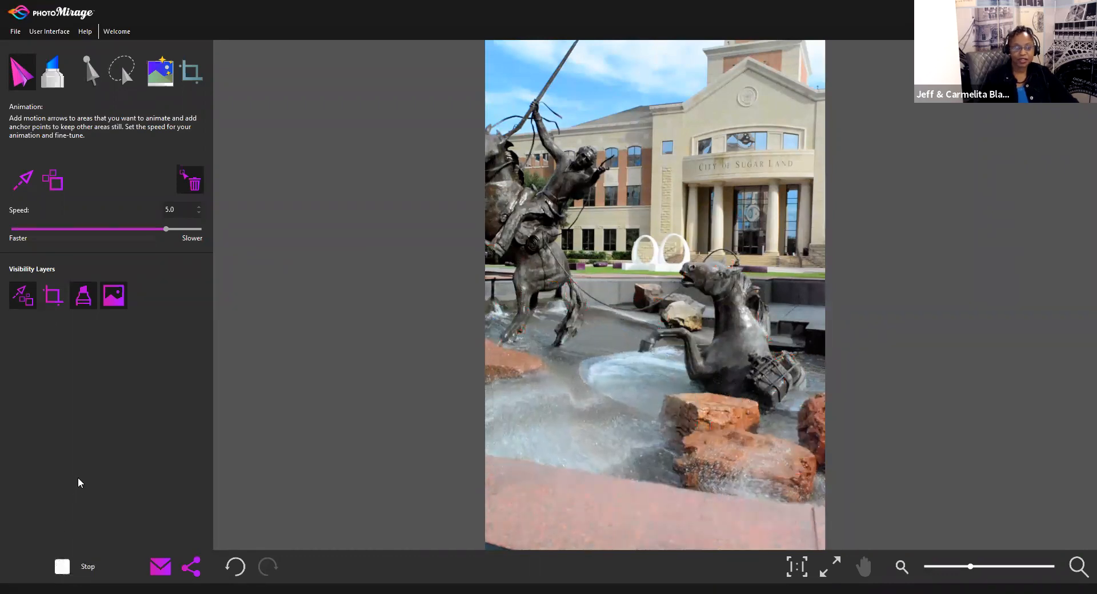
Set the animation speed to 1.0 and preview the result.
left_click_drag(164, 229, 47, 238)
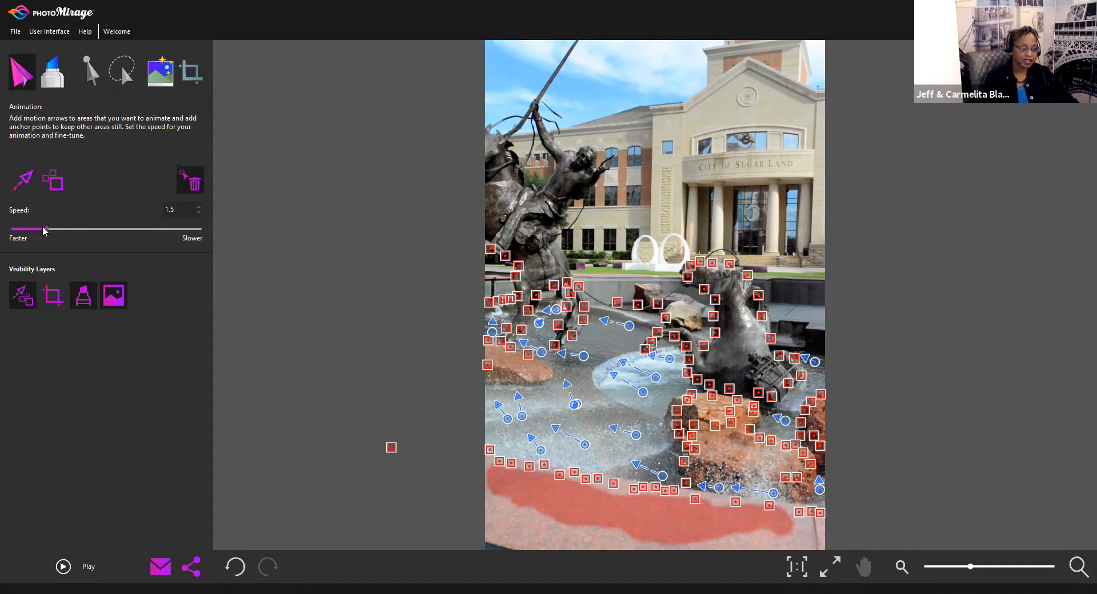
left_click_drag(47, 229, 39, 230)
left_click(62, 566)
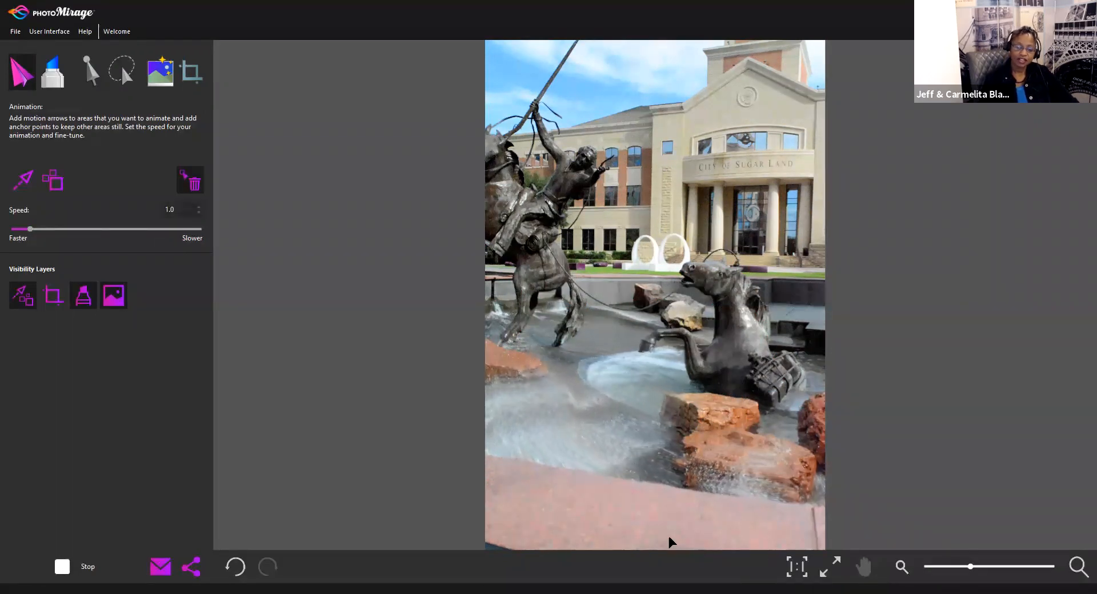
Export the animation optimized for Facebook as an MP4 video named "FB Sugaland" in the Moving Photos folder.
left_click(194, 572)
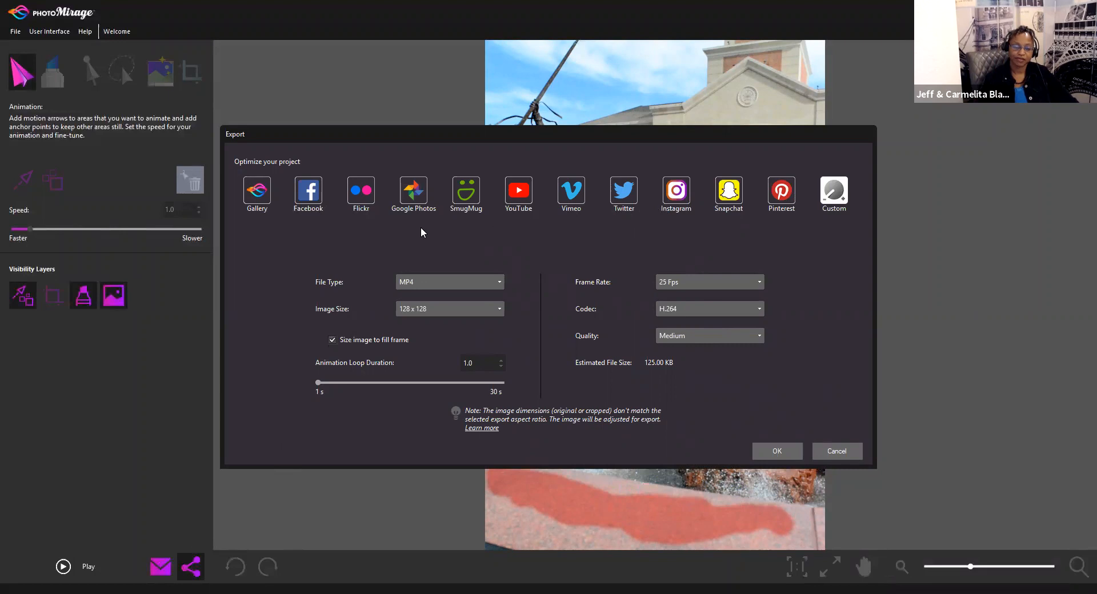
left_click(309, 201)
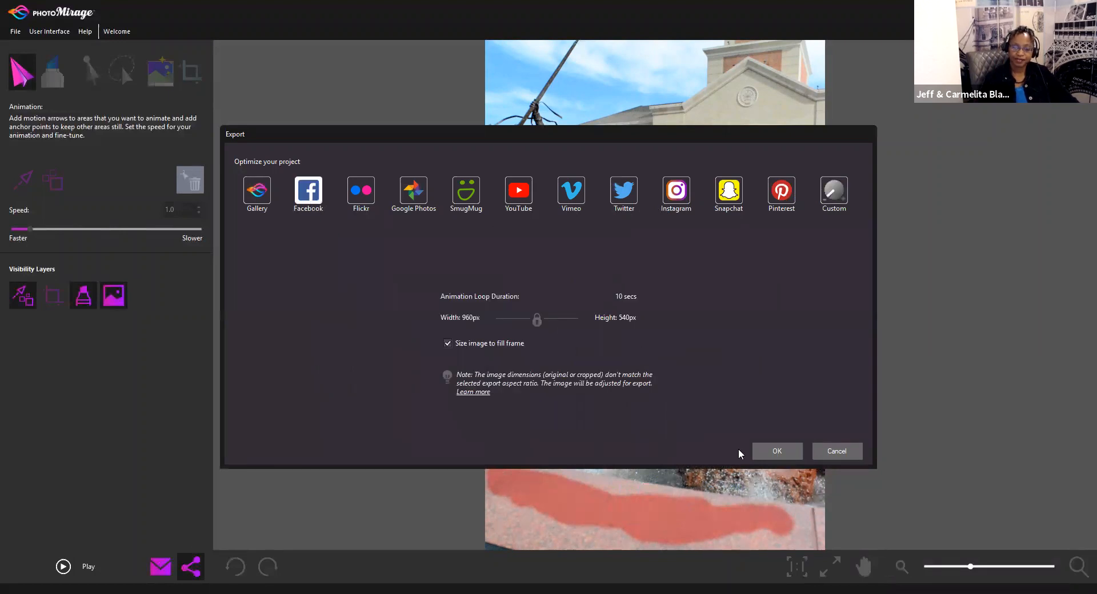
left_click(772, 450)
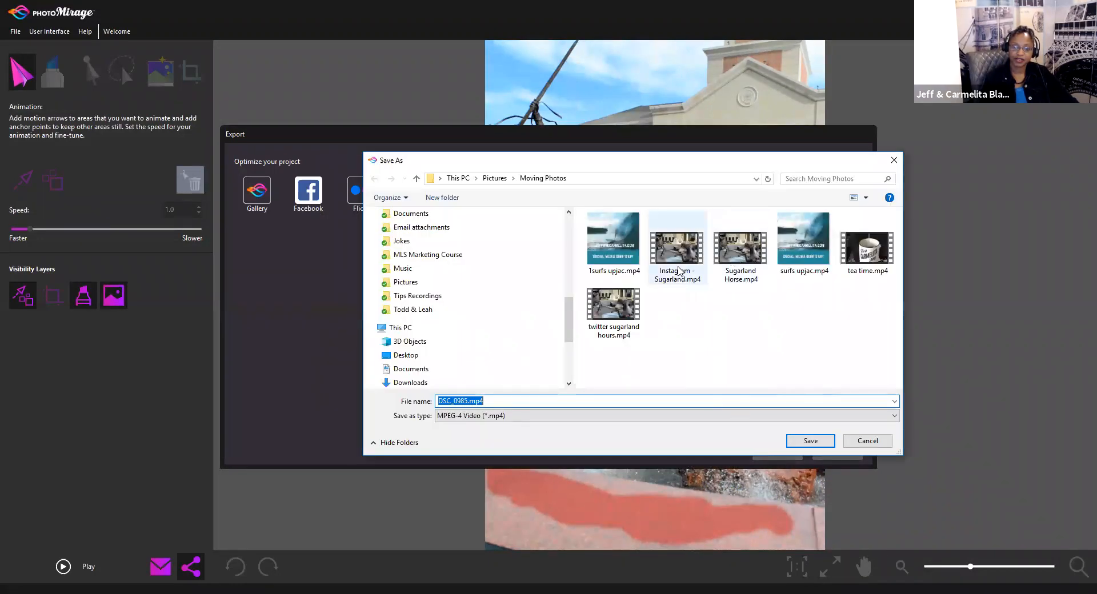
left_click_drag(471, 401, 438, 401)
left_click(436, 399)
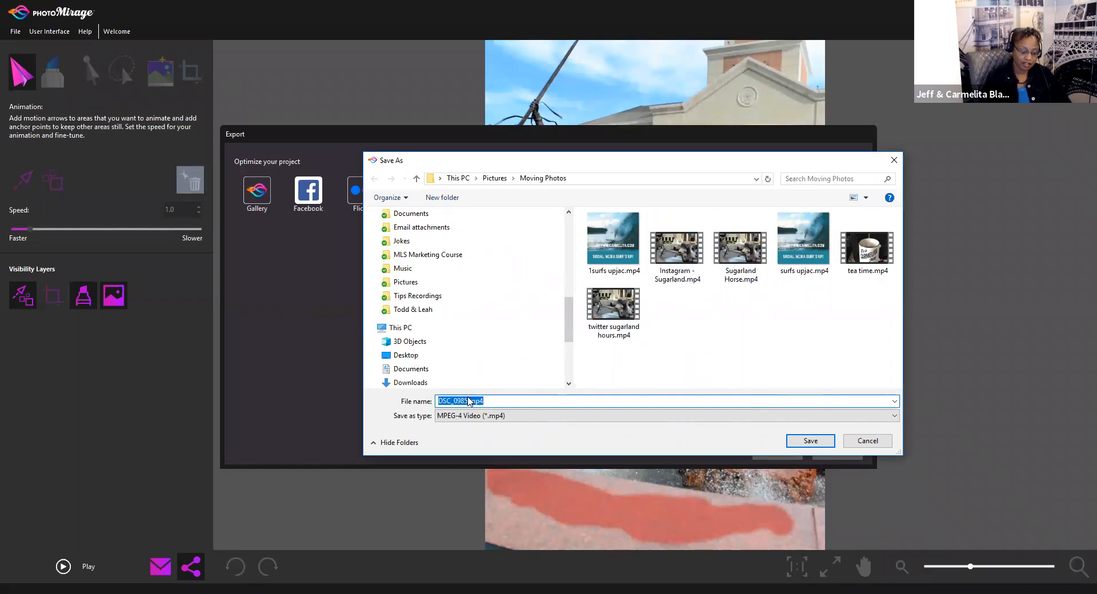
type("FA")
type("B")
key("BackSpace")
key("BackSpace")
type("B ")
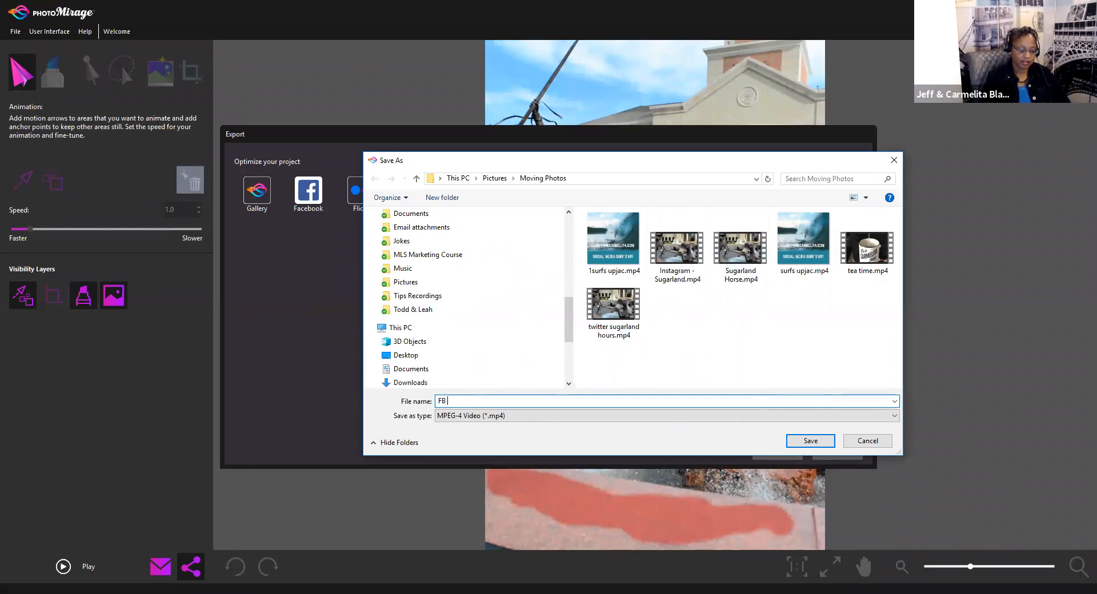
type("Sugaland")
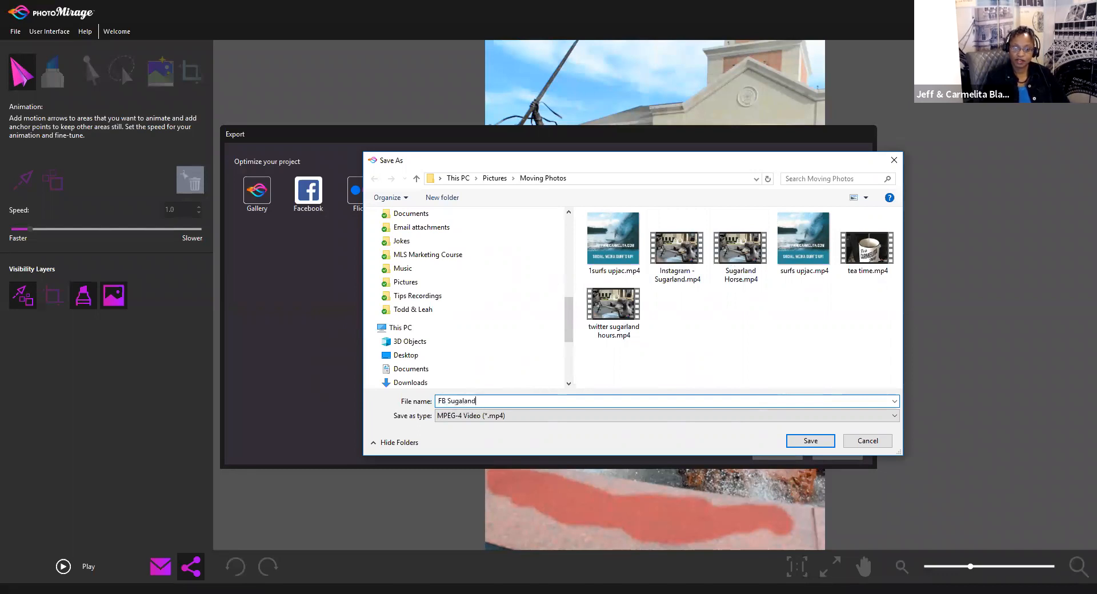
key("Return")
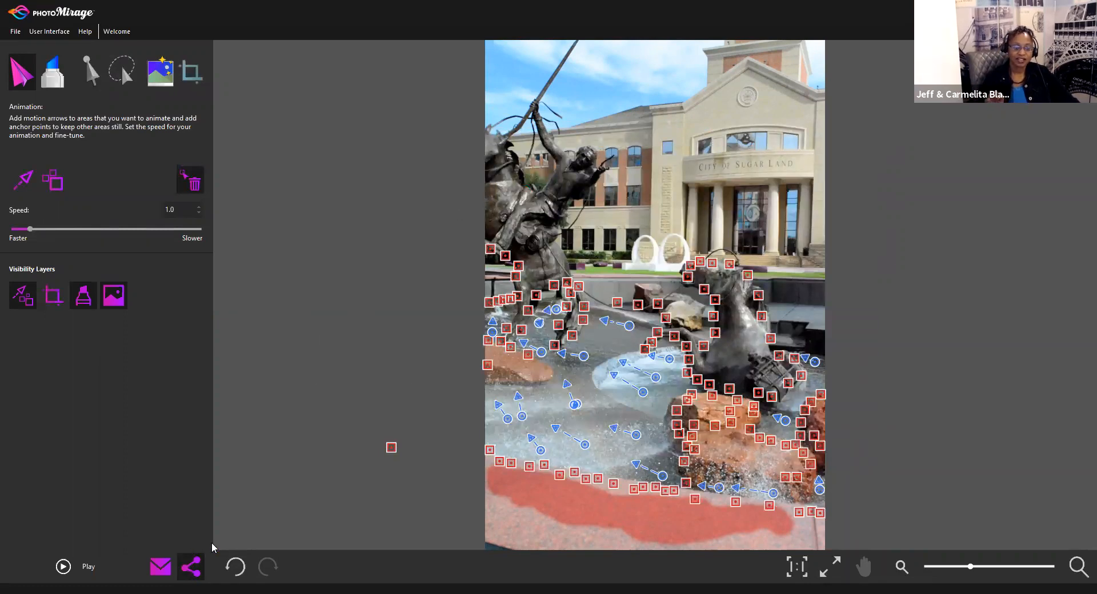
Export the animation optimized for Instagram as an MP4 video named "IG Sugarland" in the Moving Photos folder.
left_click(191, 567)
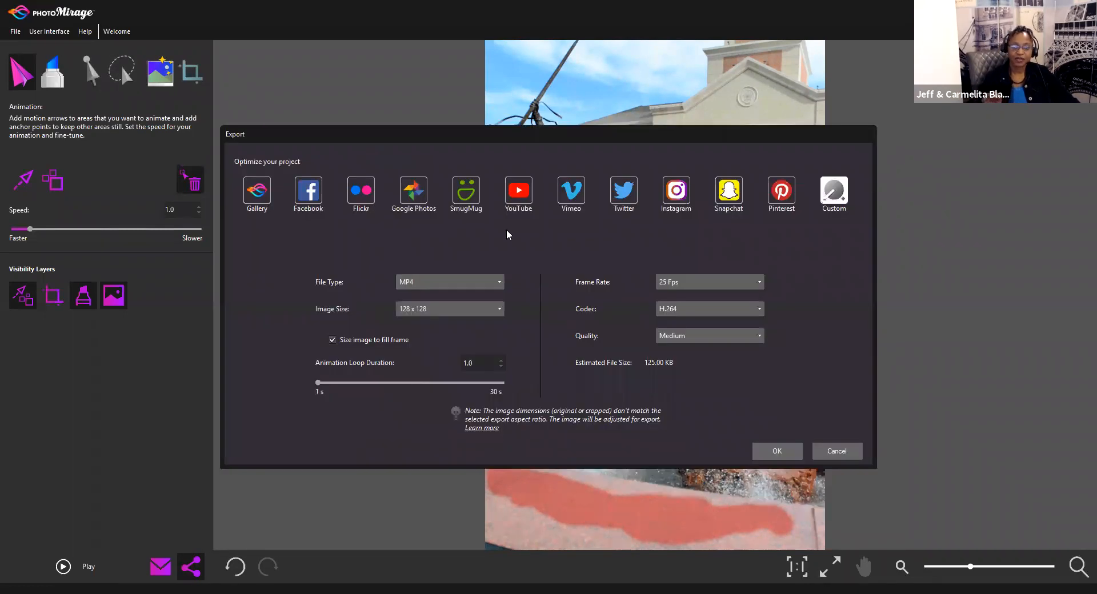
left_click(675, 197)
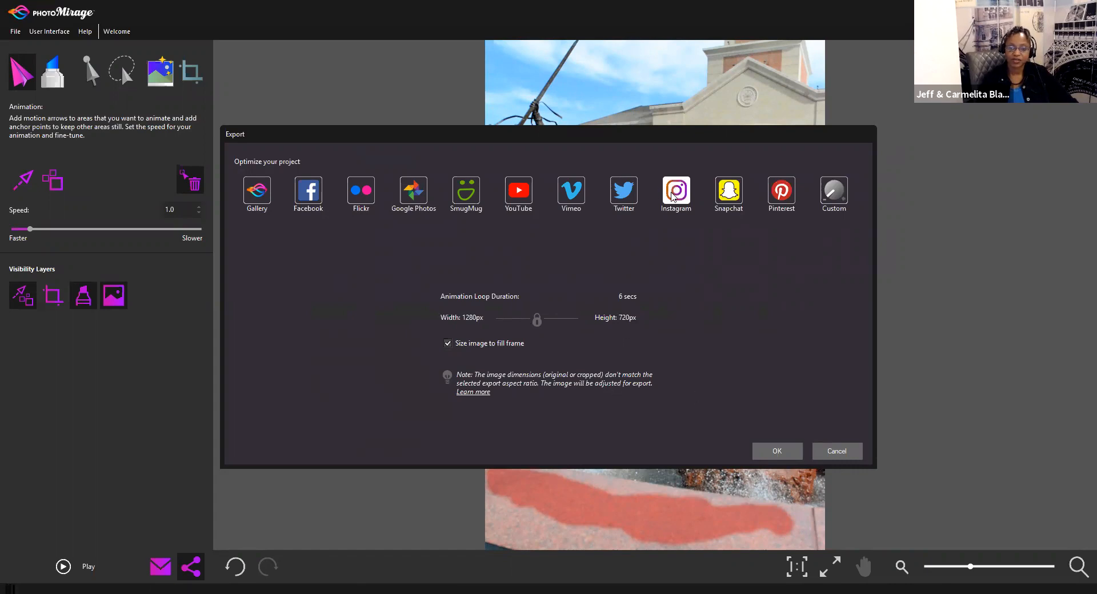
left_click(770, 451)
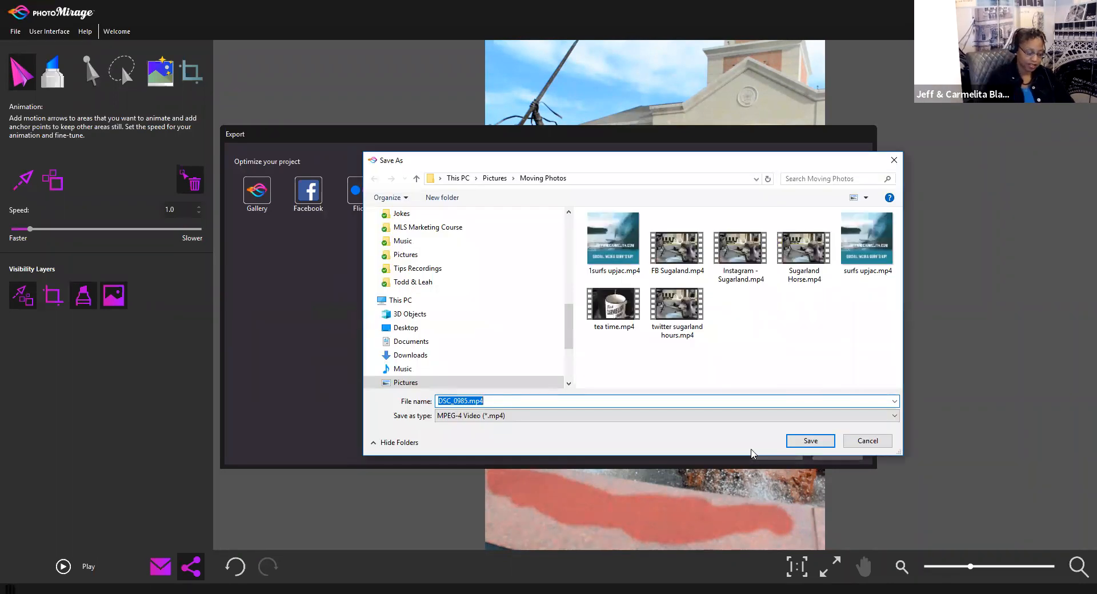
type("IG")
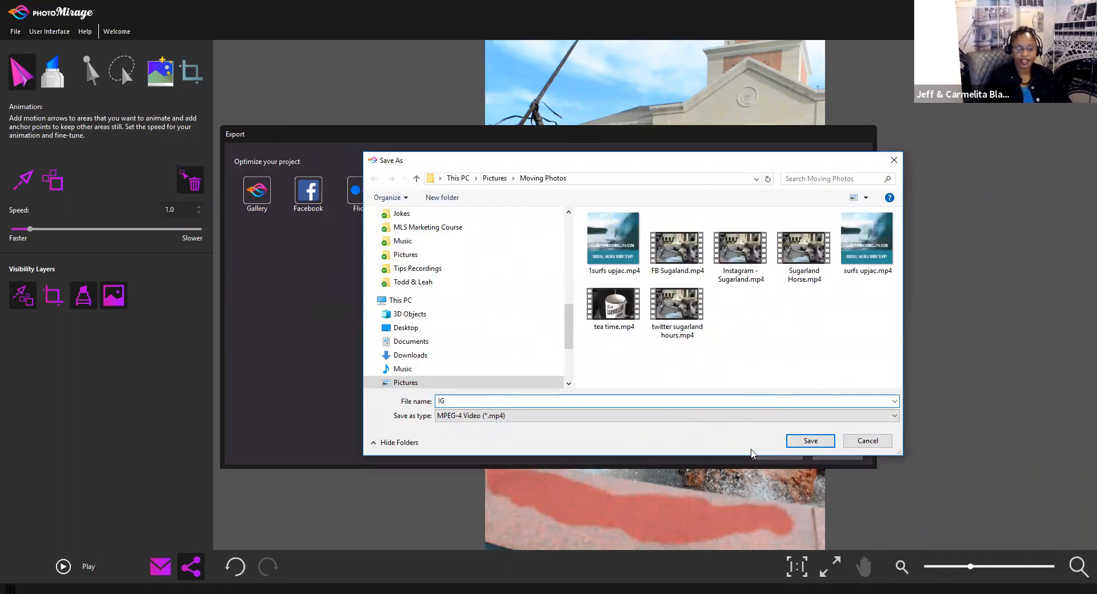
type(" Sugarland")
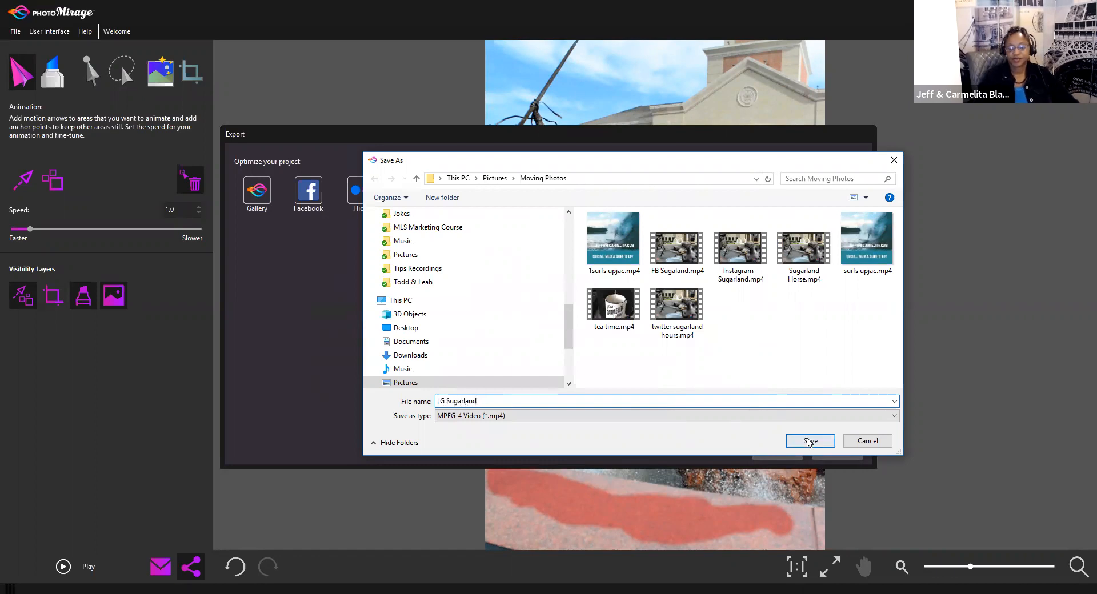
left_click(809, 441)
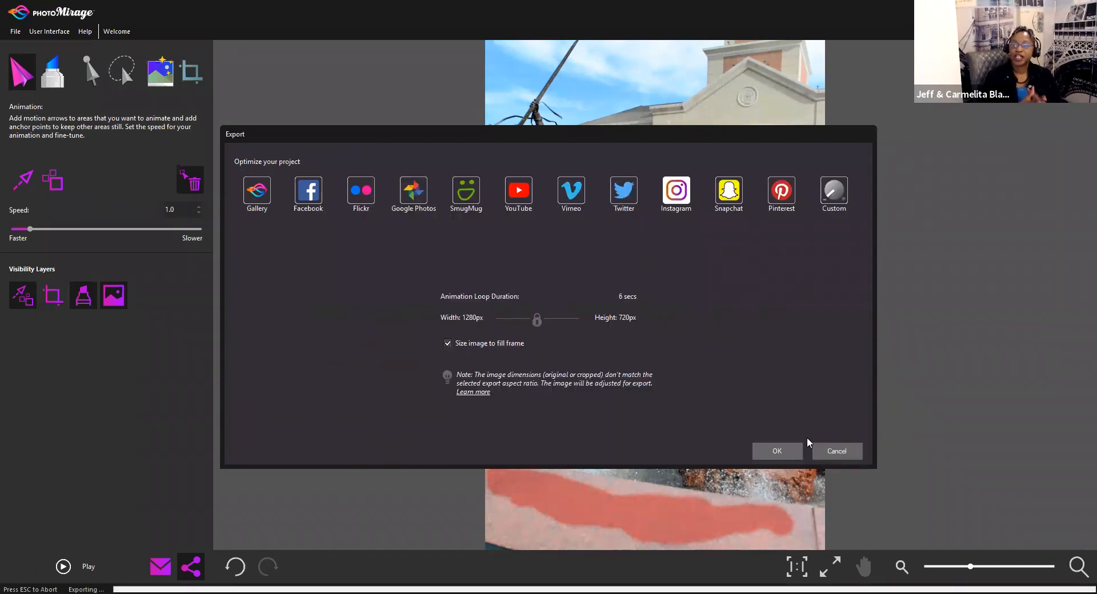